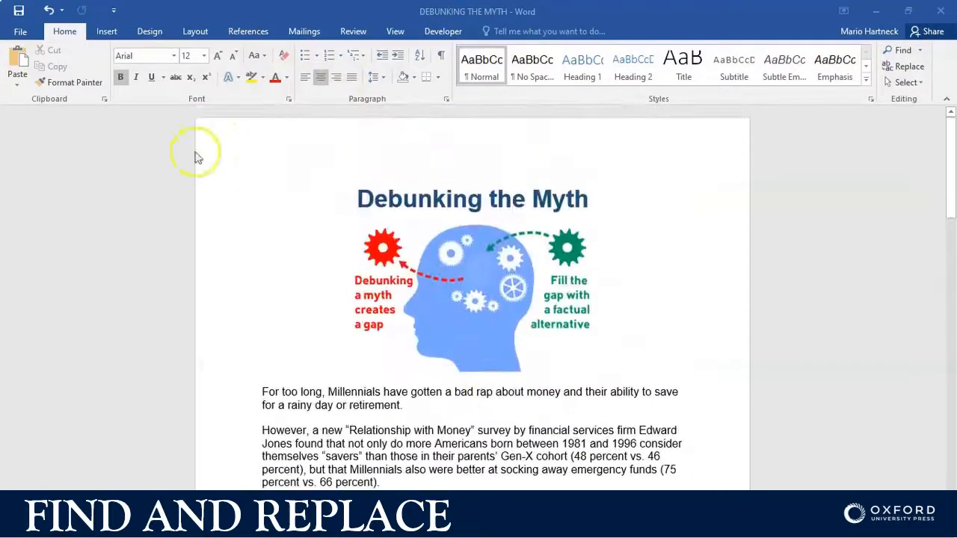
scroll(464, 362, up, 3)
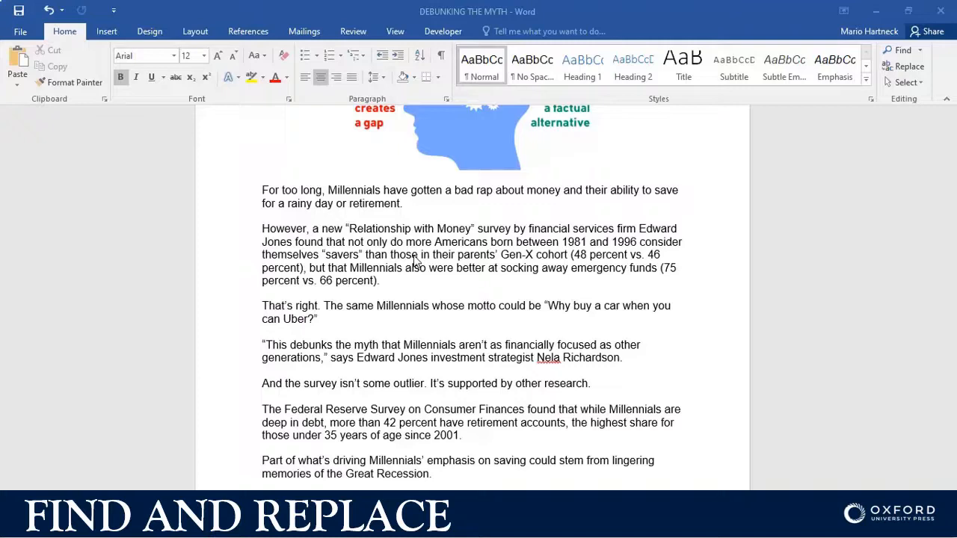
click(297, 188)
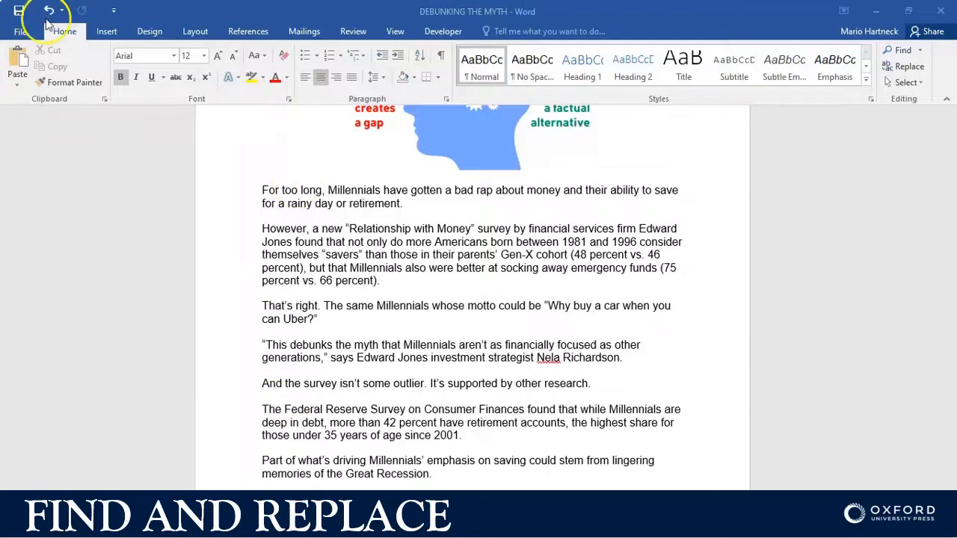
click(320, 202)
Step: Search the document for the investment strategist's surname using Find
click(66, 31)
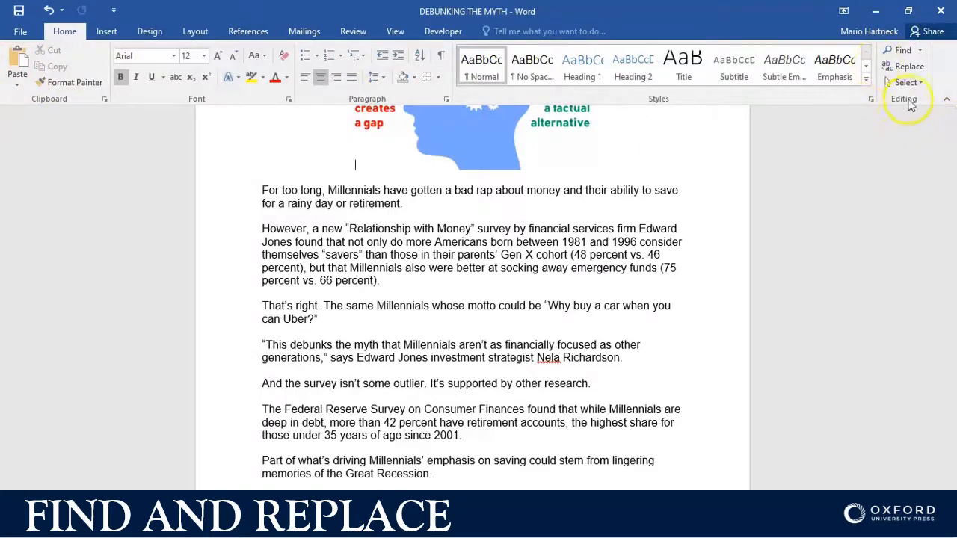
click(905, 51)
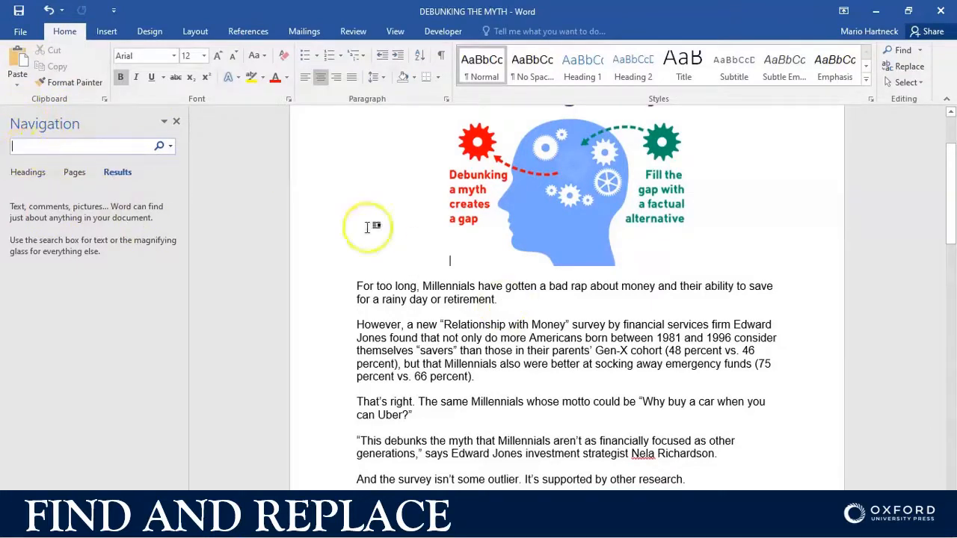
scroll(682, 350, down, 2)
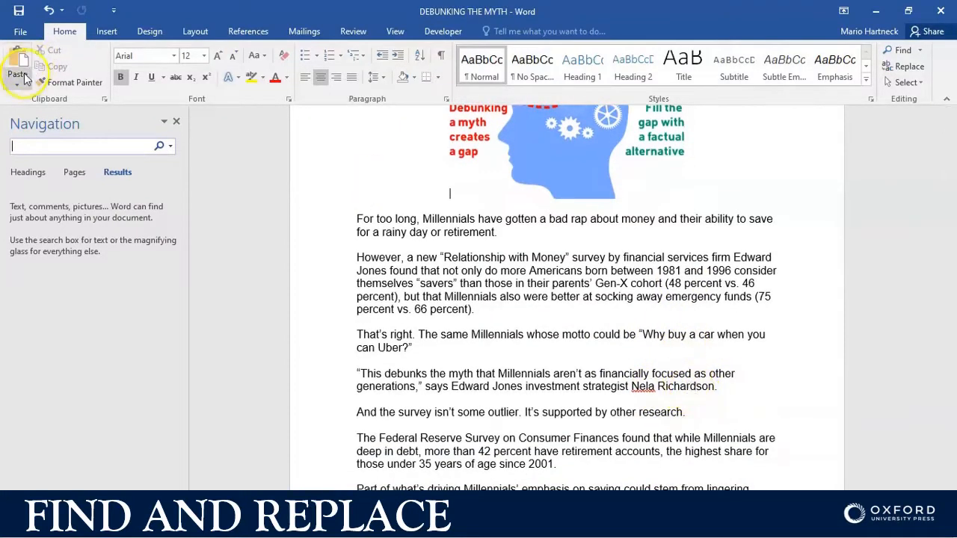
text(Richardson)
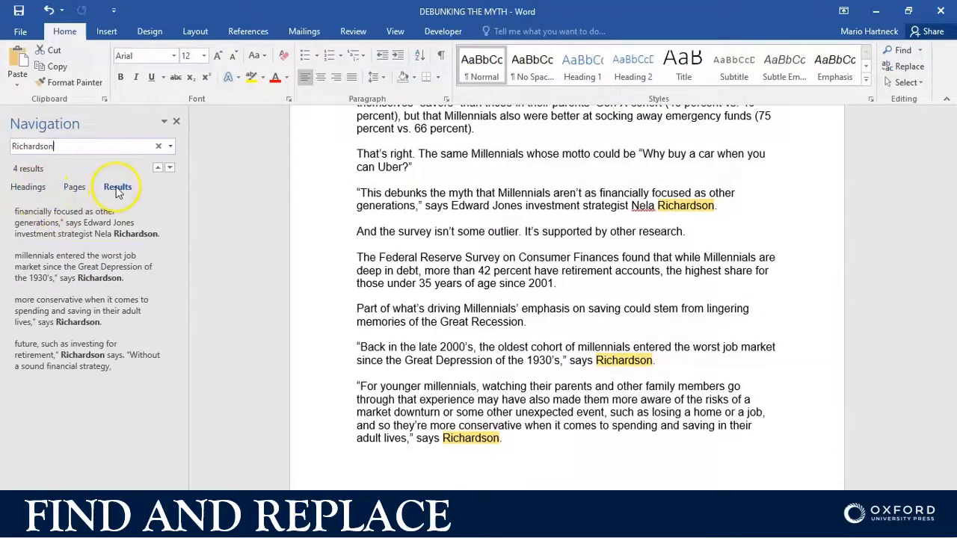
Step: View the search matches as page thumbnails and examine the highlighted match on page 2
click(75, 188)
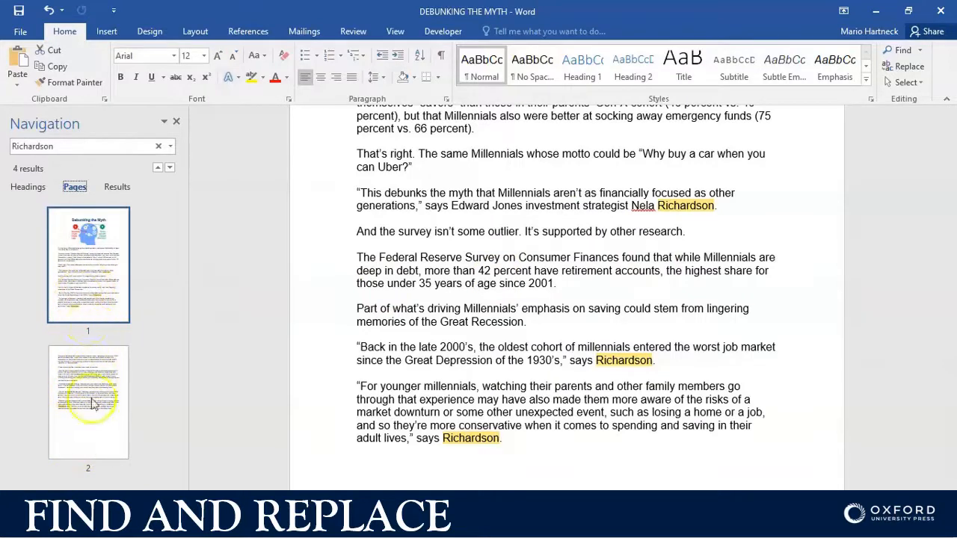
scroll(532, 330, down, 3)
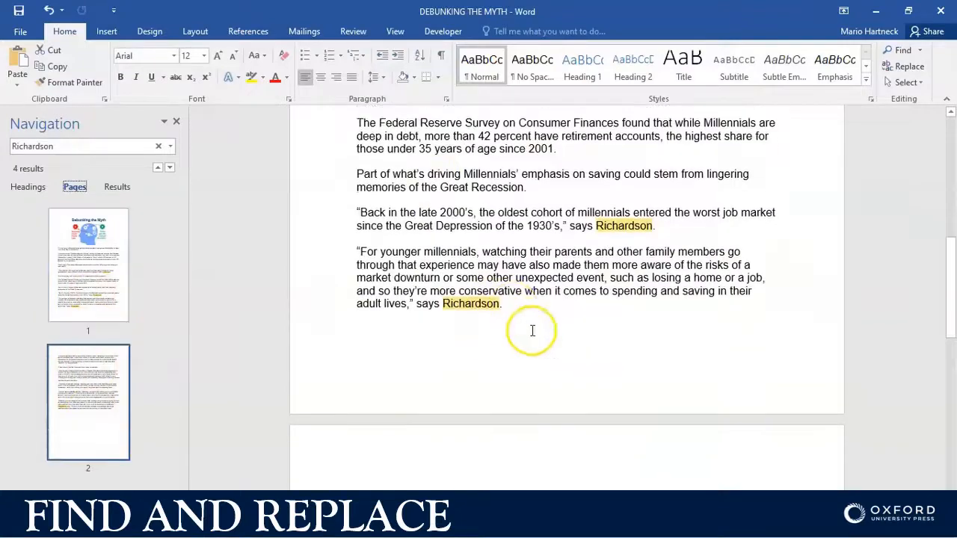
scroll(532, 330, down, 15)
scroll(532, 331, up, 6)
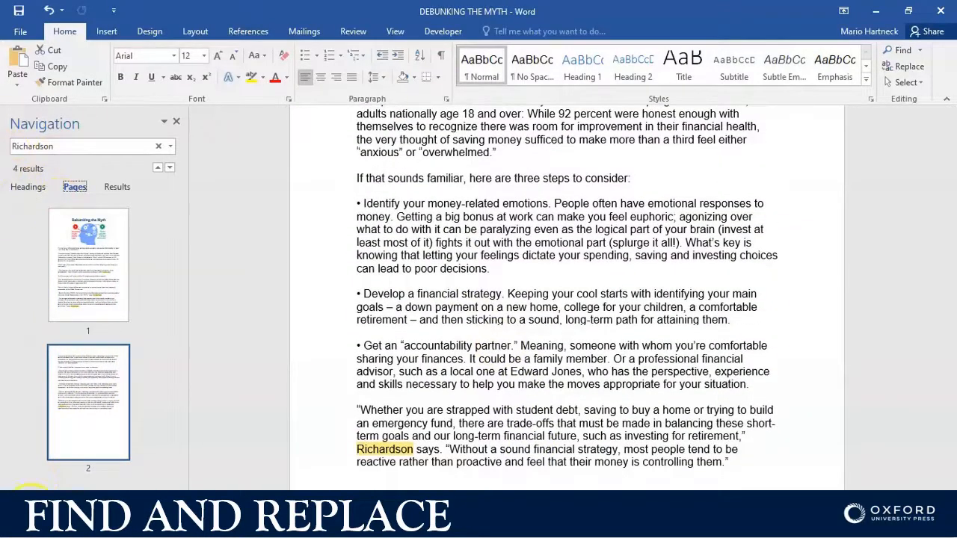
Step: Check the headings view, look over the highlighted matches back to the document's title, and return to the list of search results
click(29, 187)
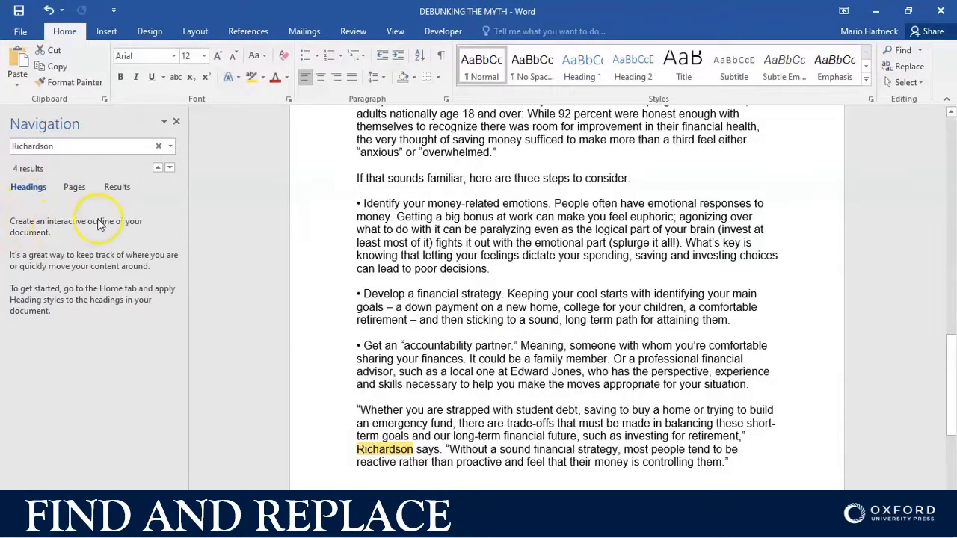
scroll(438, 316, up, 6)
scroll(535, 286, up, 6)
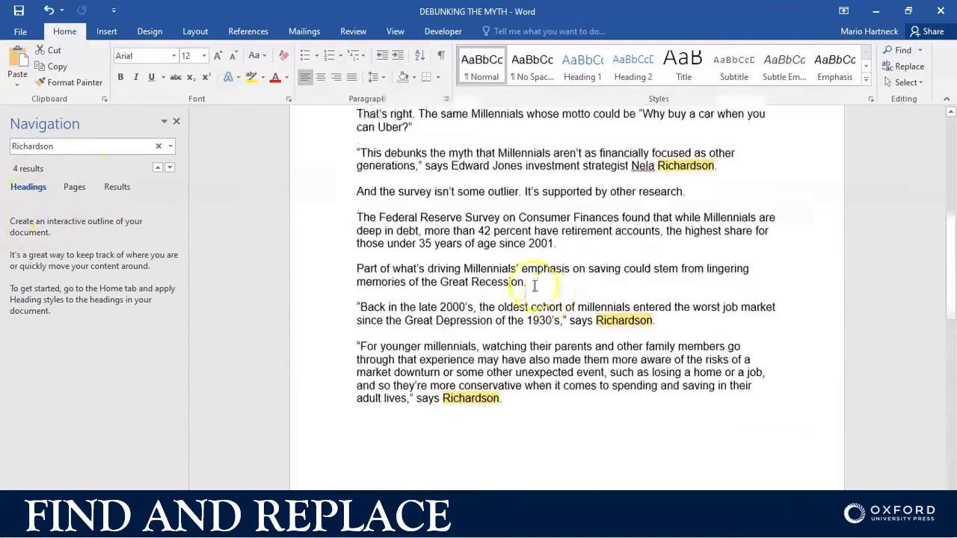
scroll(524, 284, up, 6)
scroll(478, 354, down, 3)
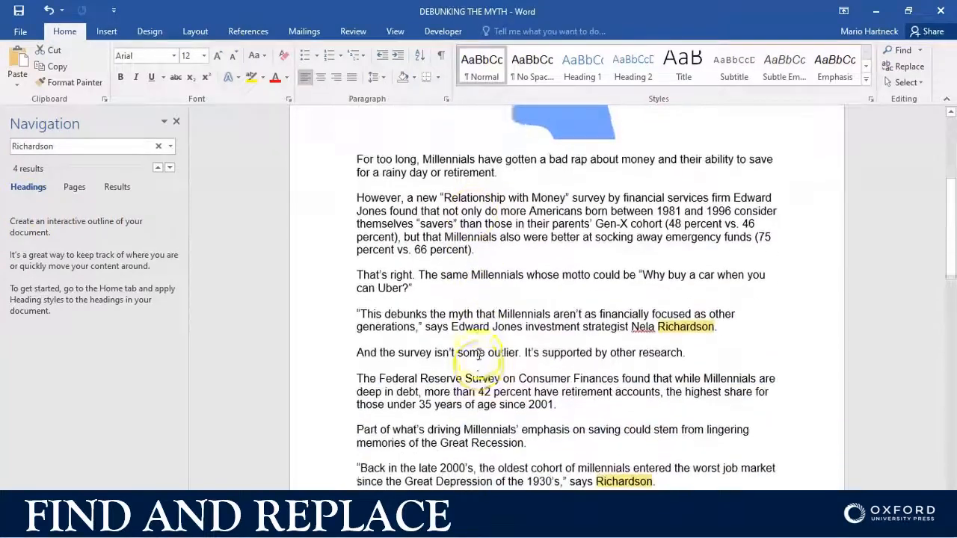
scroll(479, 355, up, 3)
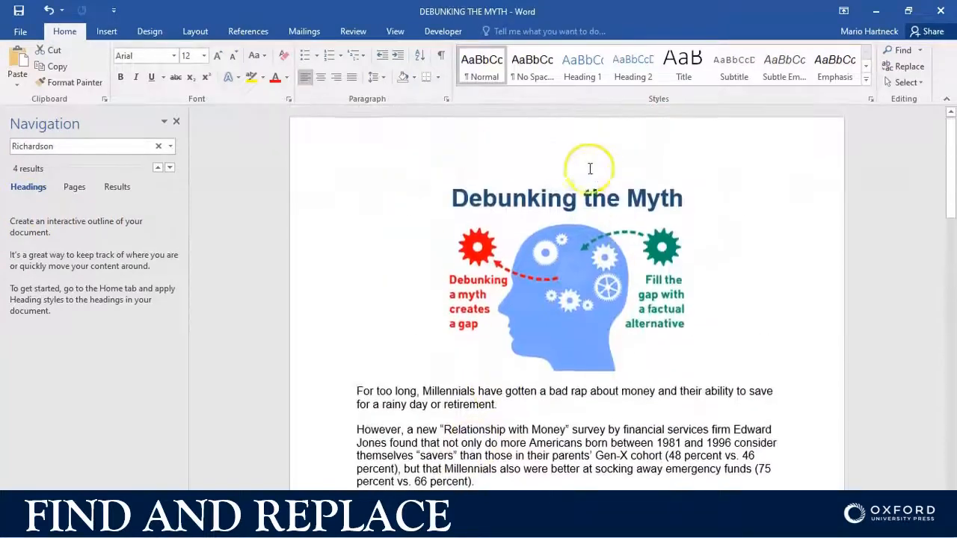
click(115, 188)
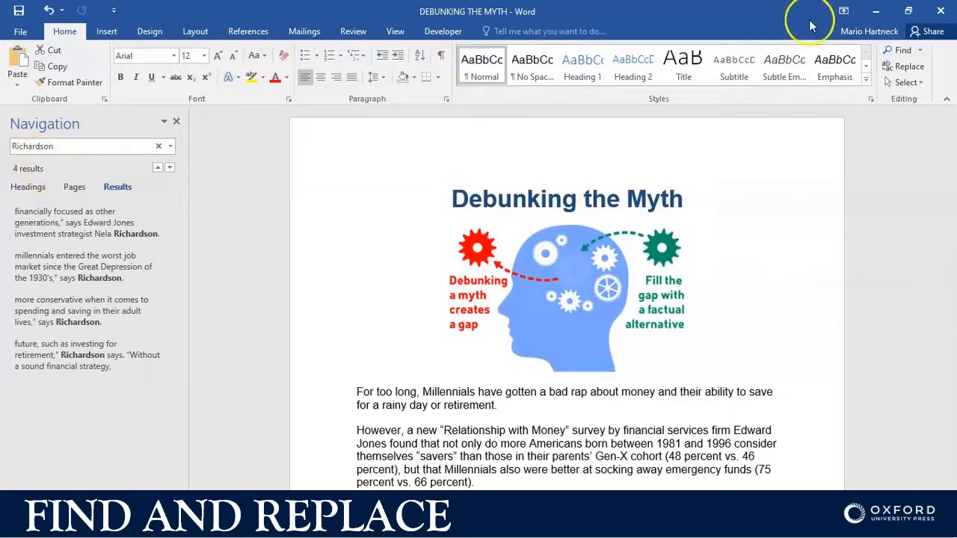
click(921, 51)
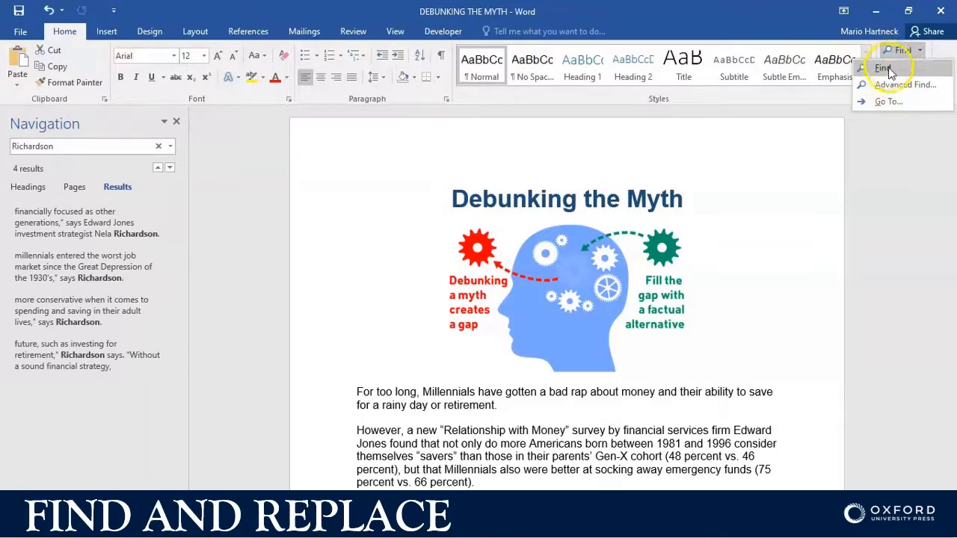
click(893, 85)
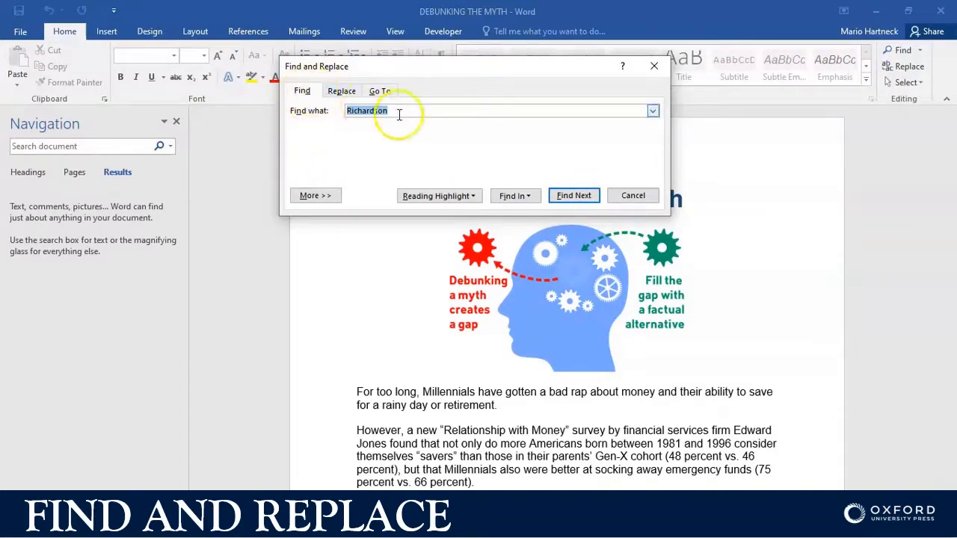
click(341, 90)
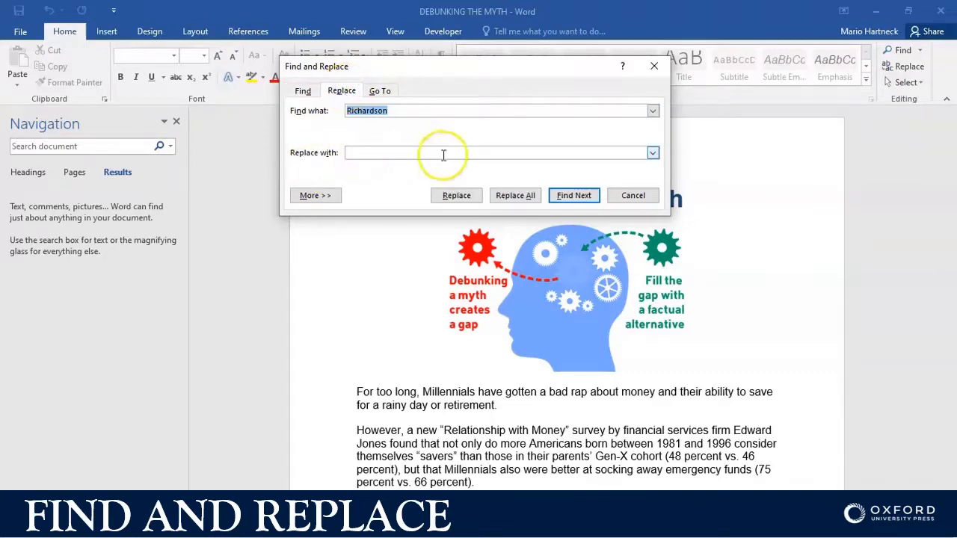
click(632, 195)
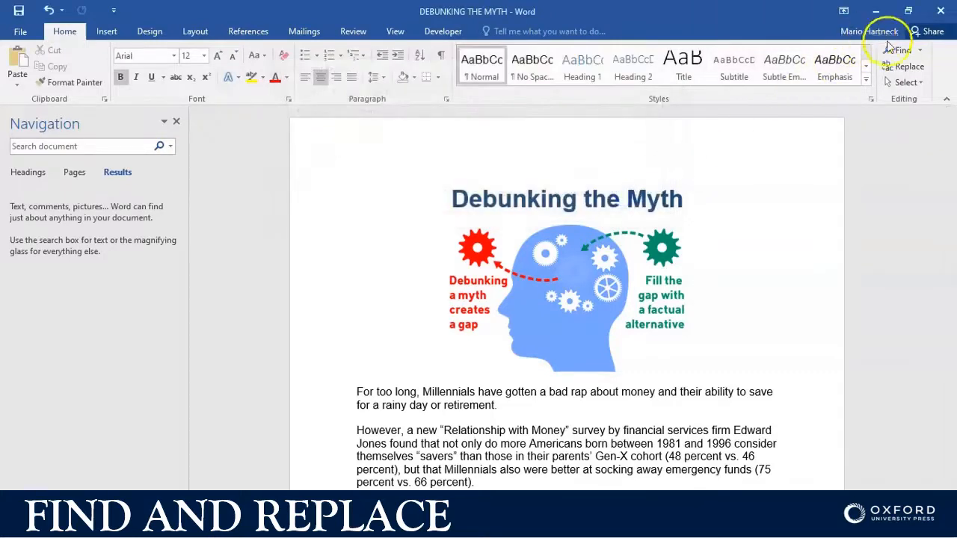
click(902, 66)
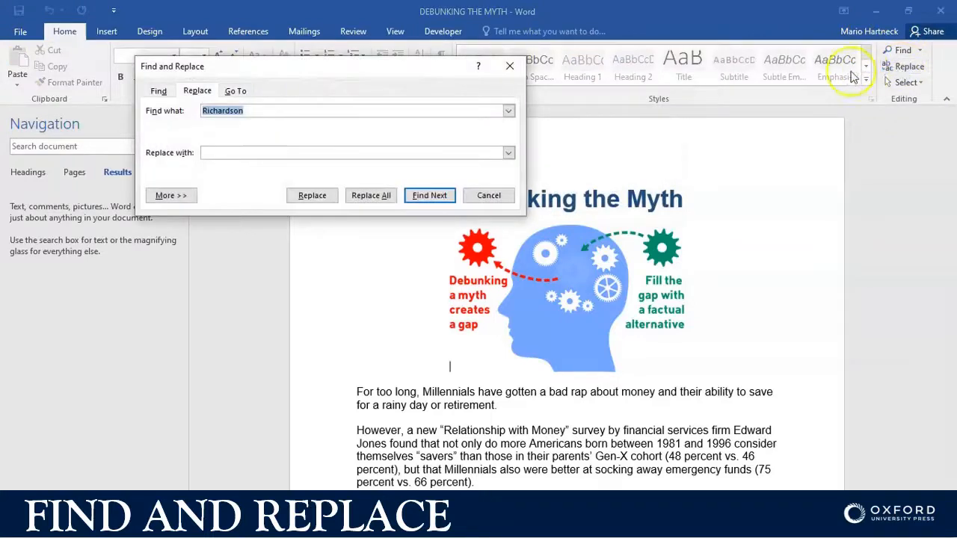
click(489, 195)
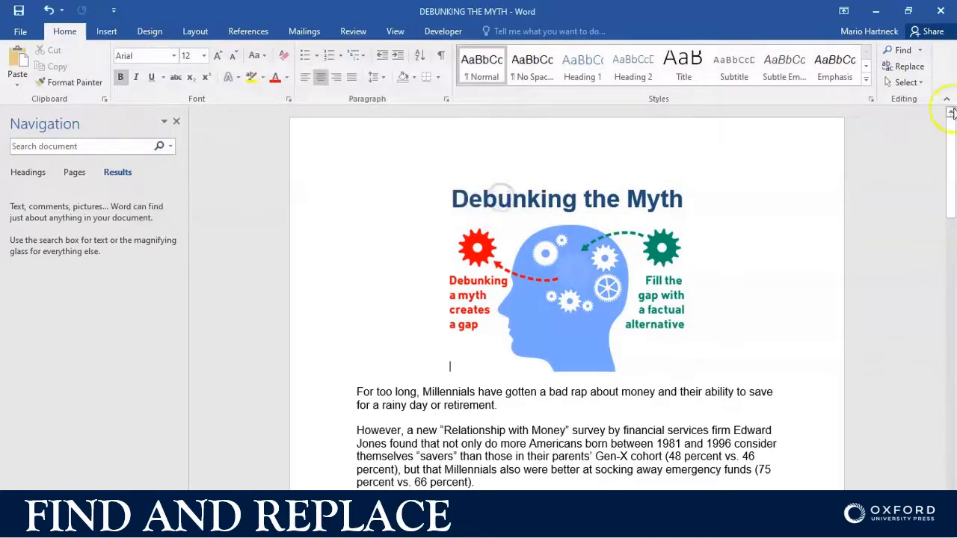
click(918, 51)
click(895, 85)
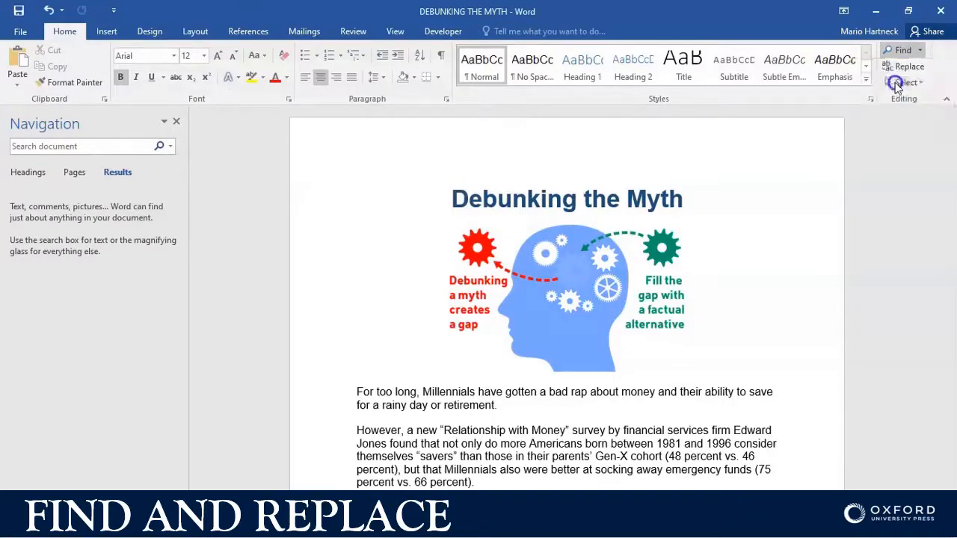
click(643, 194)
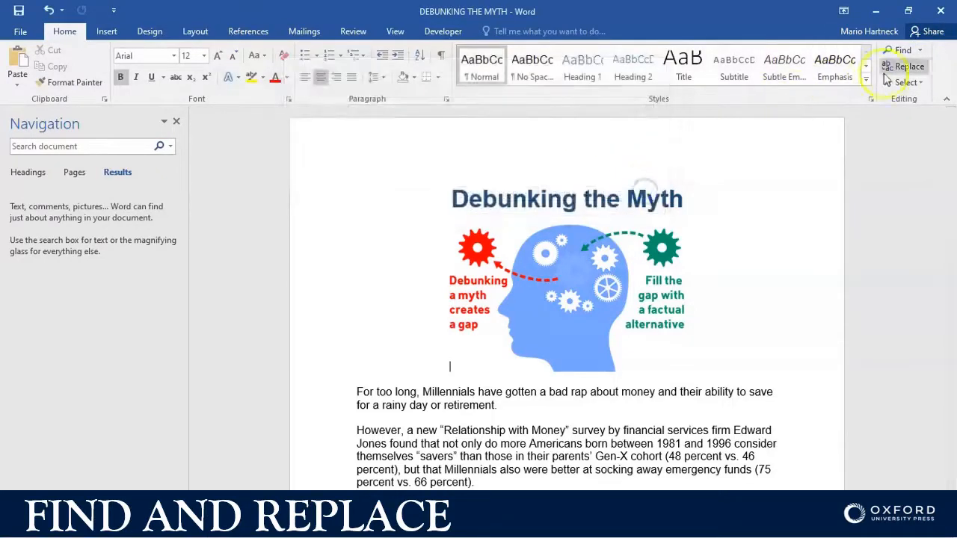
Step: Set up Find and Replace to replace the strategist's surname with a different surname
click(919, 49)
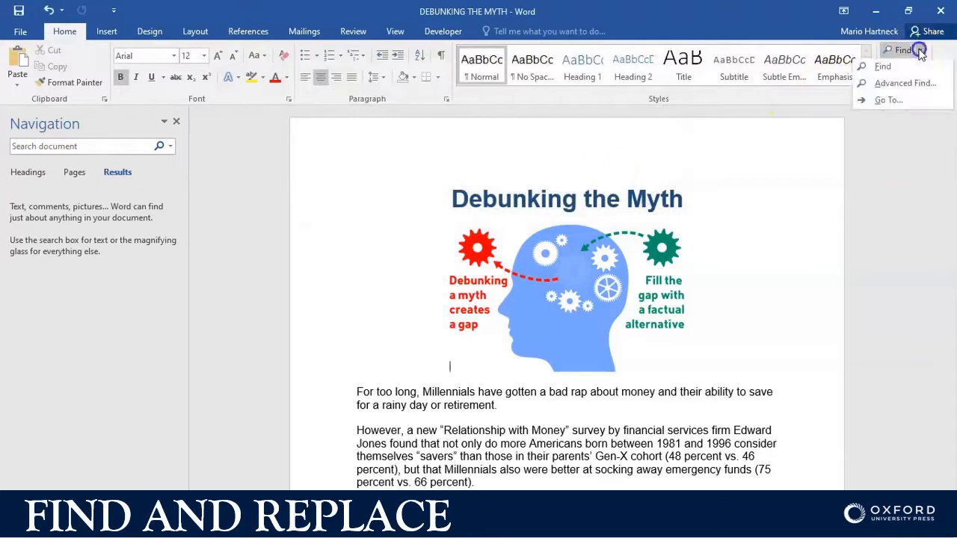
click(893, 84)
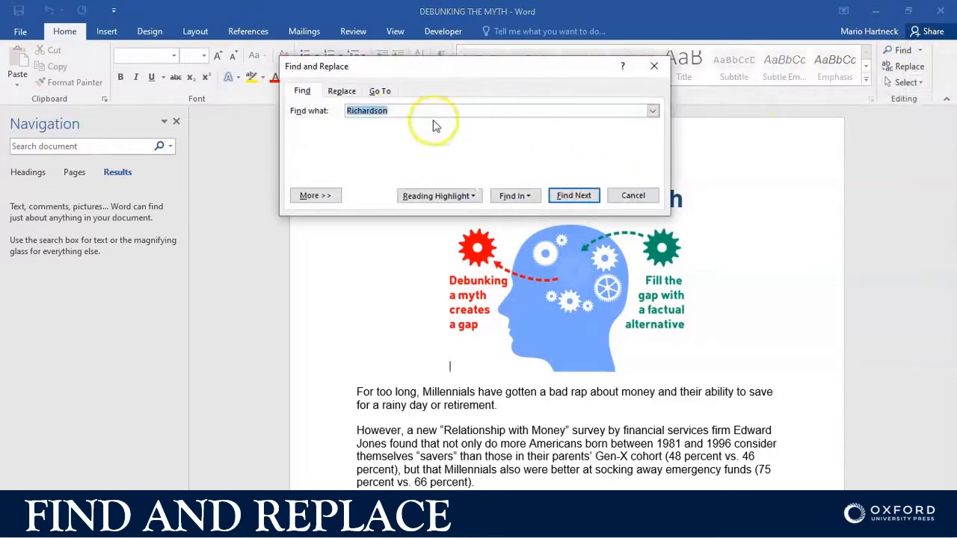
click(341, 91)
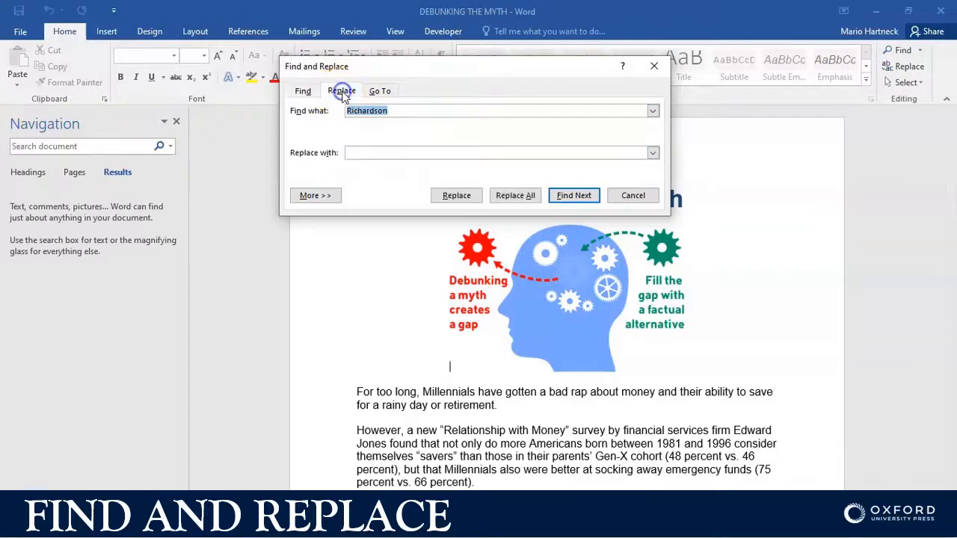
click(360, 152)
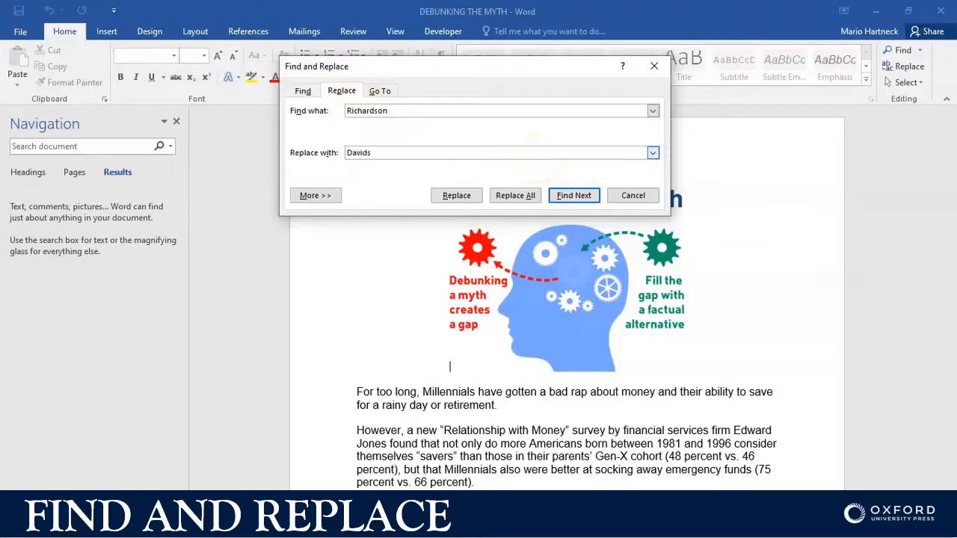
Step: Set the replacement text's font formatting to Bold, size 18
click(315, 195)
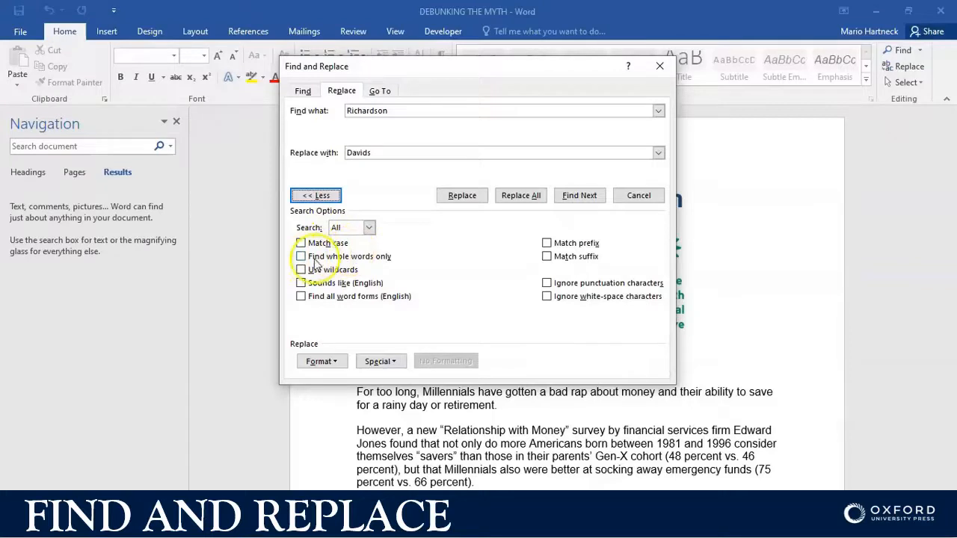
click(333, 362)
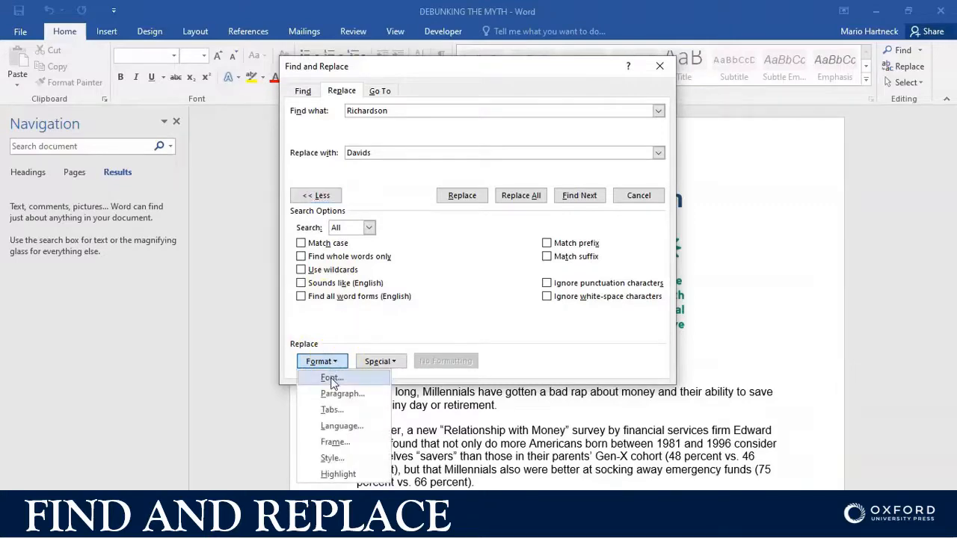
click(332, 379)
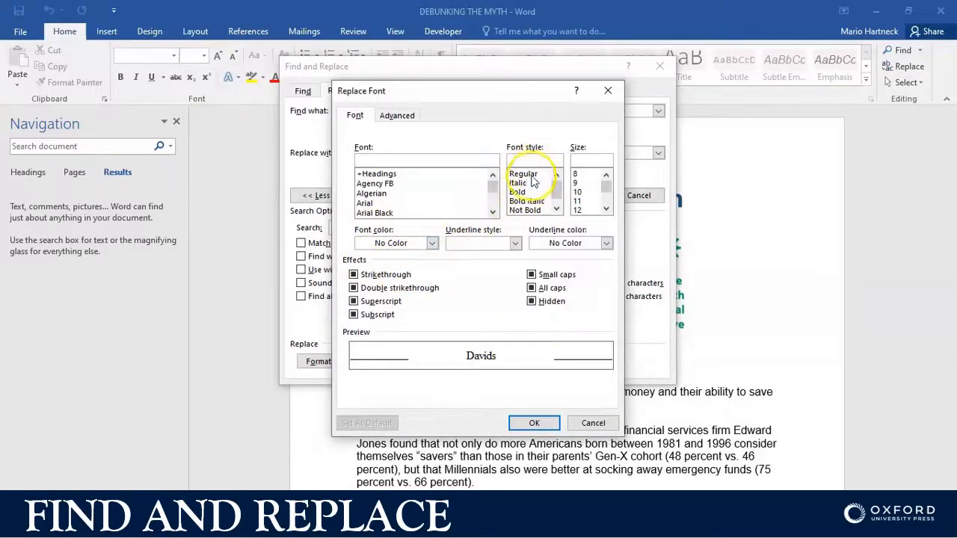
click(557, 209)
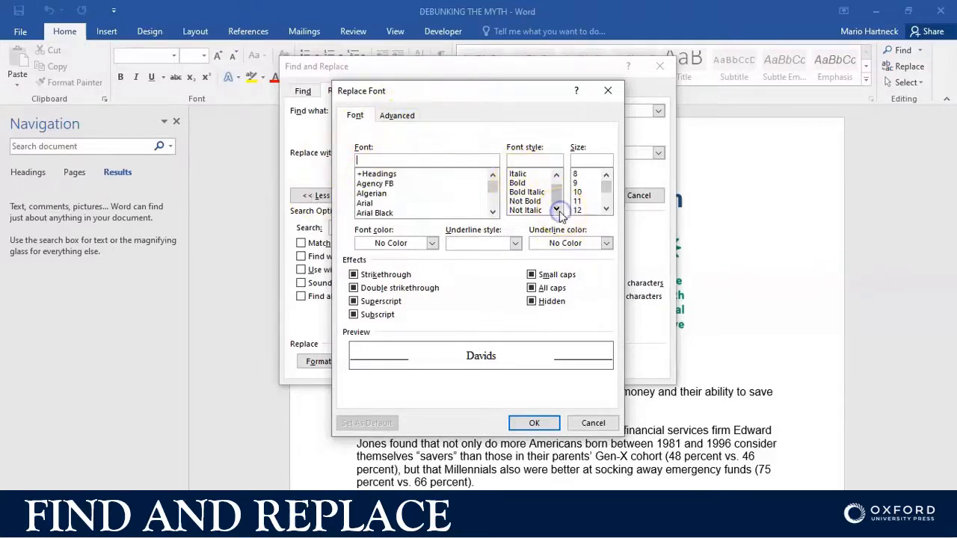
click(527, 183)
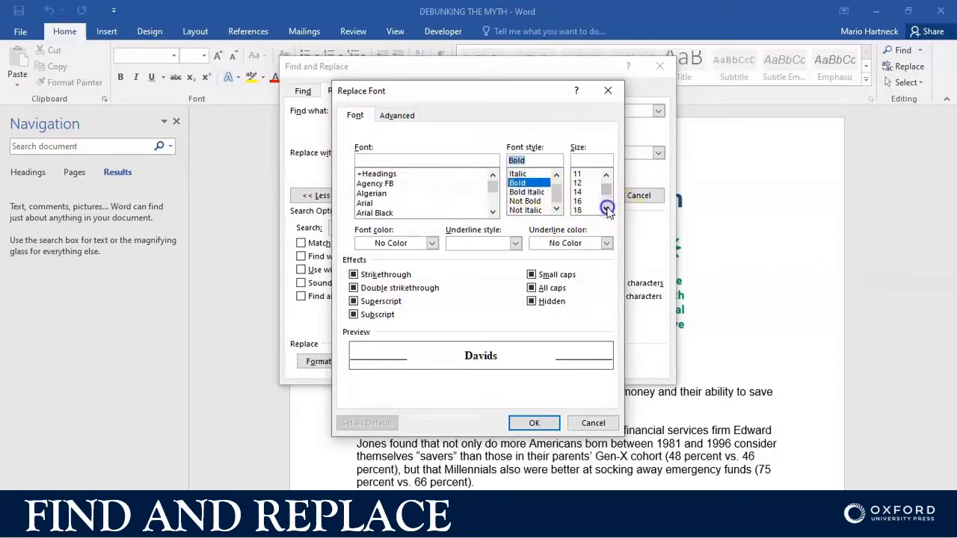
click(577, 210)
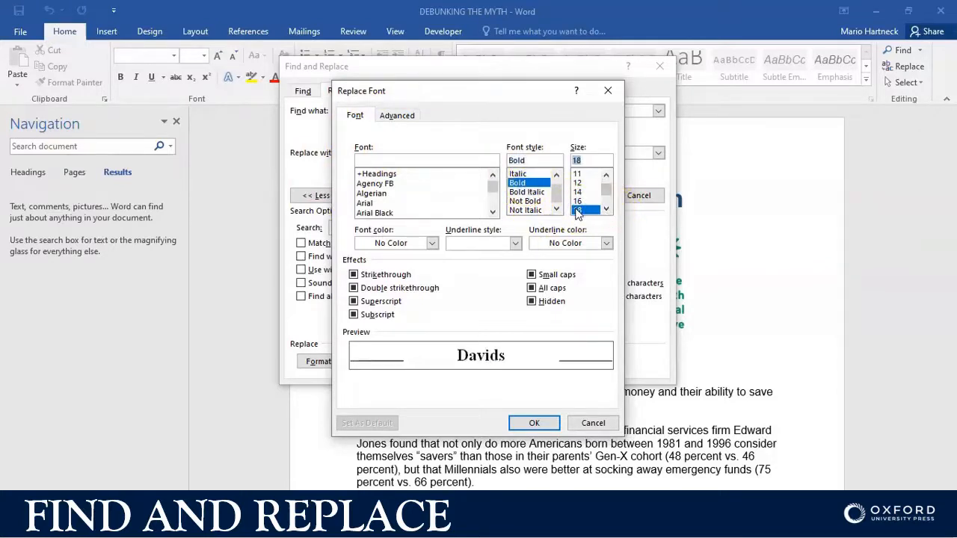
Step: Give the replacement text a red font color and a double underline
click(432, 243)
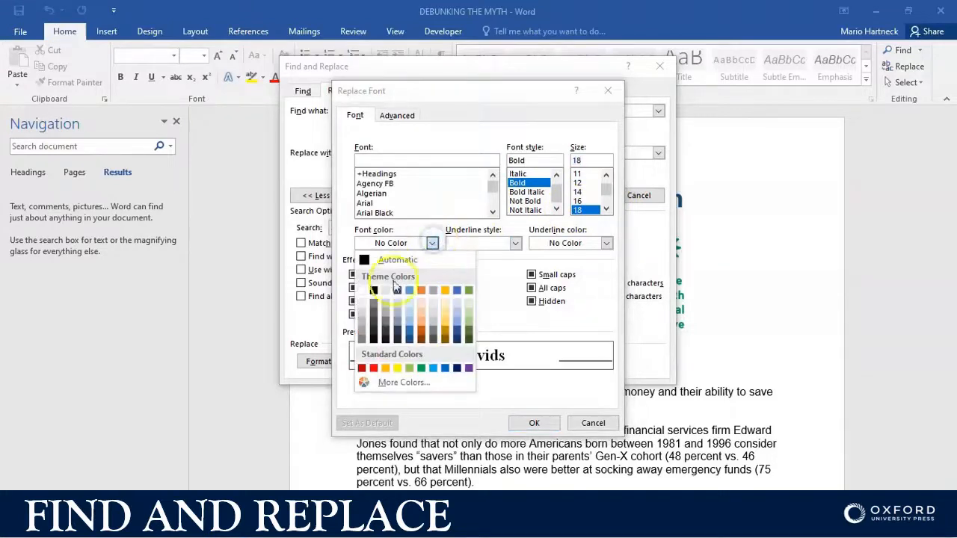
click(374, 367)
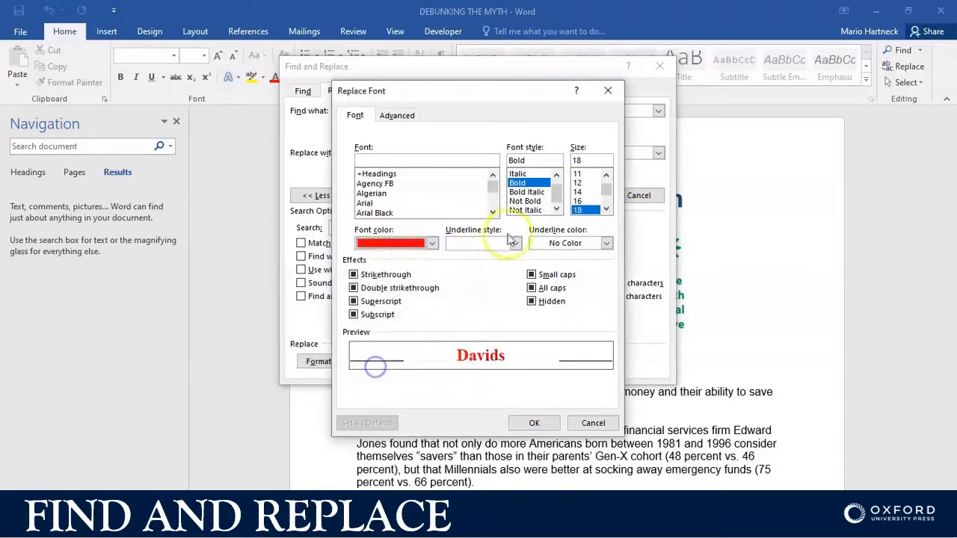
click(515, 243)
click(479, 277)
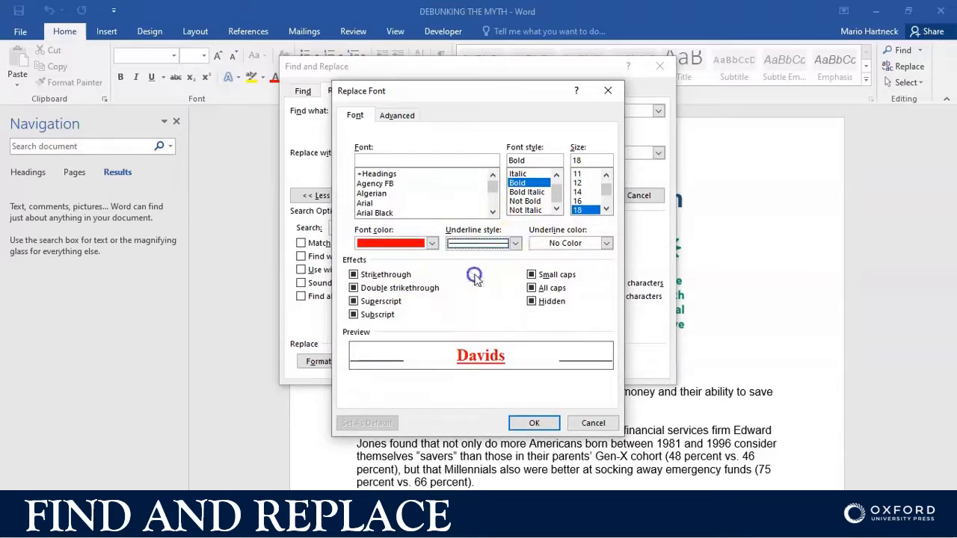
Step: Give the replacement text a green underline color and the All caps effect, and accept the font formatting
click(607, 243)
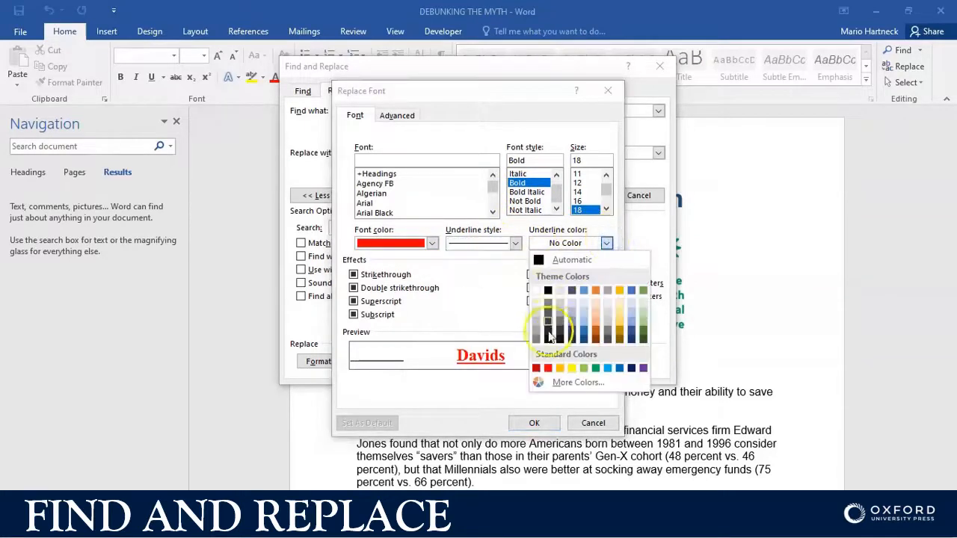
click(596, 368)
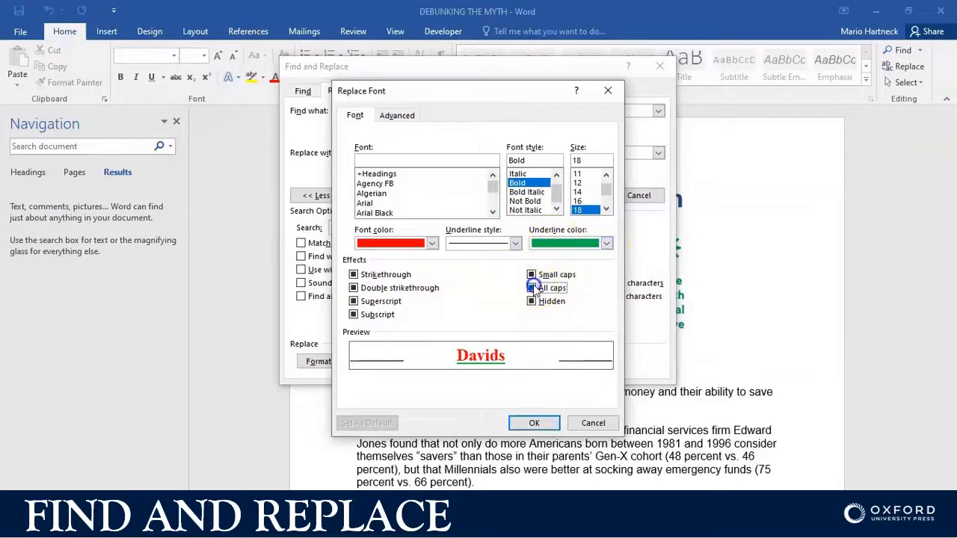
click(531, 288)
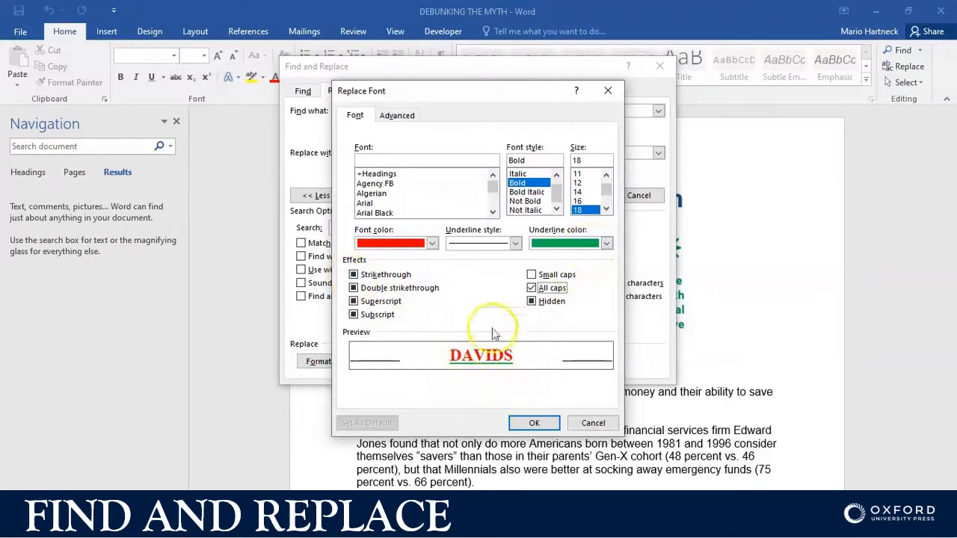
click(534, 423)
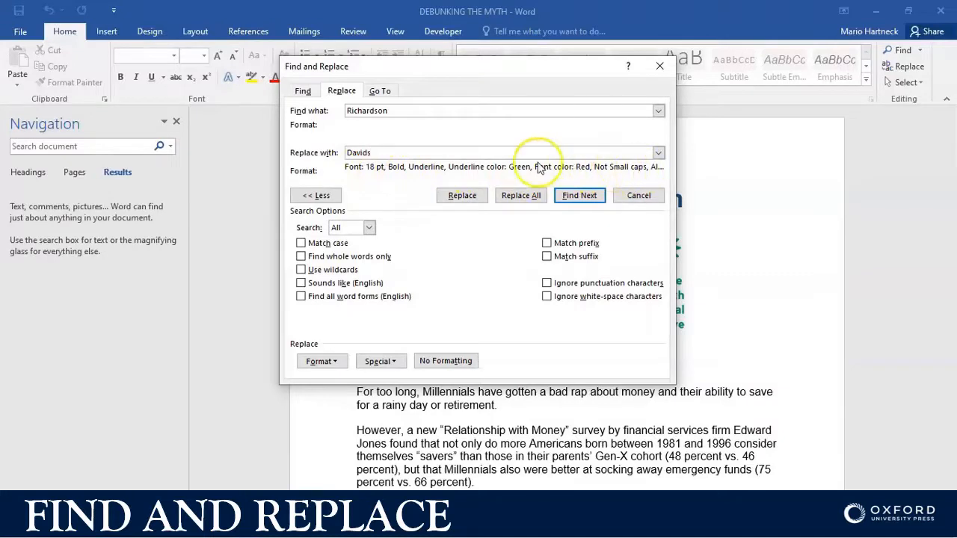
Step: Replace all occurrences of the surname in the document with the formatted replacement and close Find and Replace
click(518, 199)
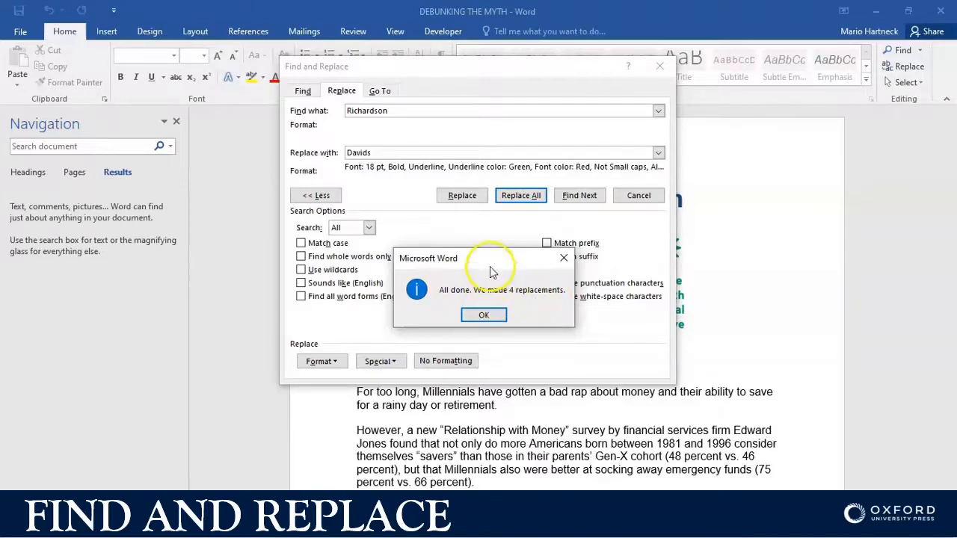
click(486, 315)
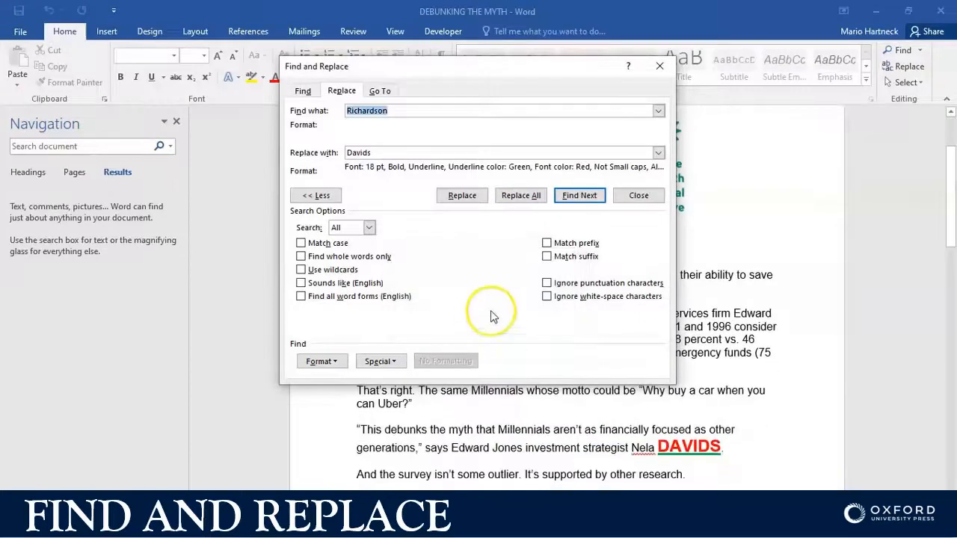
click(659, 70)
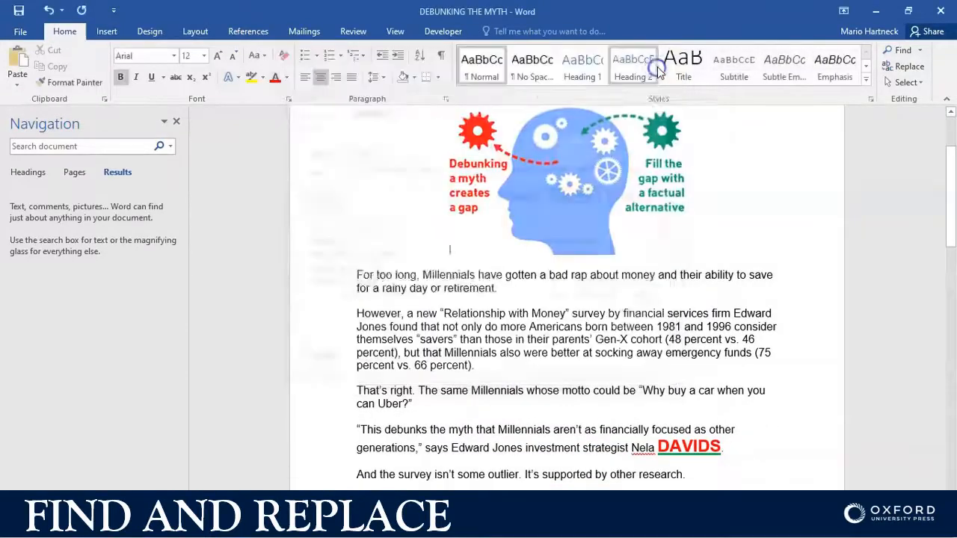
Step: Look through the document to examine the replaced surnames and their new formatting on each page
scroll(601, 361, down, 1)
scroll(601, 362, down, 10)
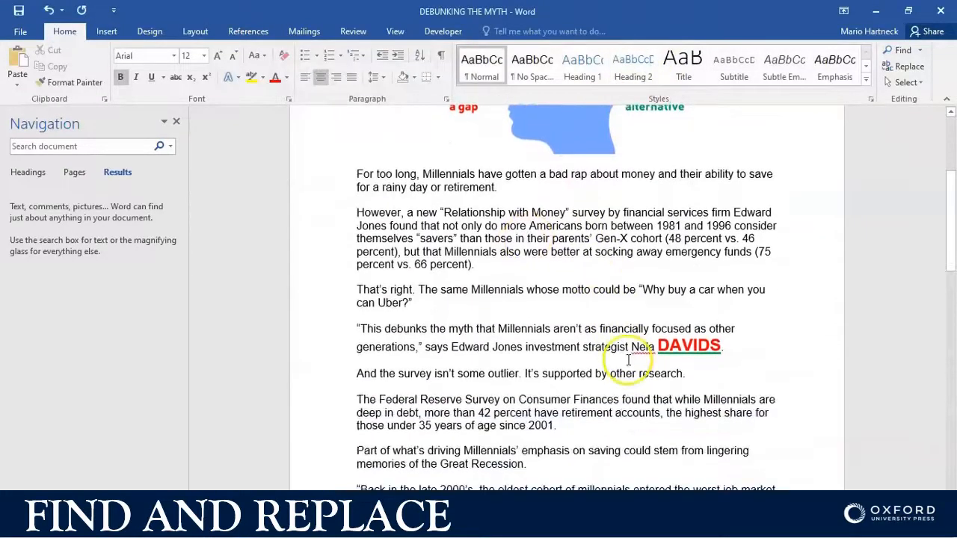
scroll(668, 272, down, 12)
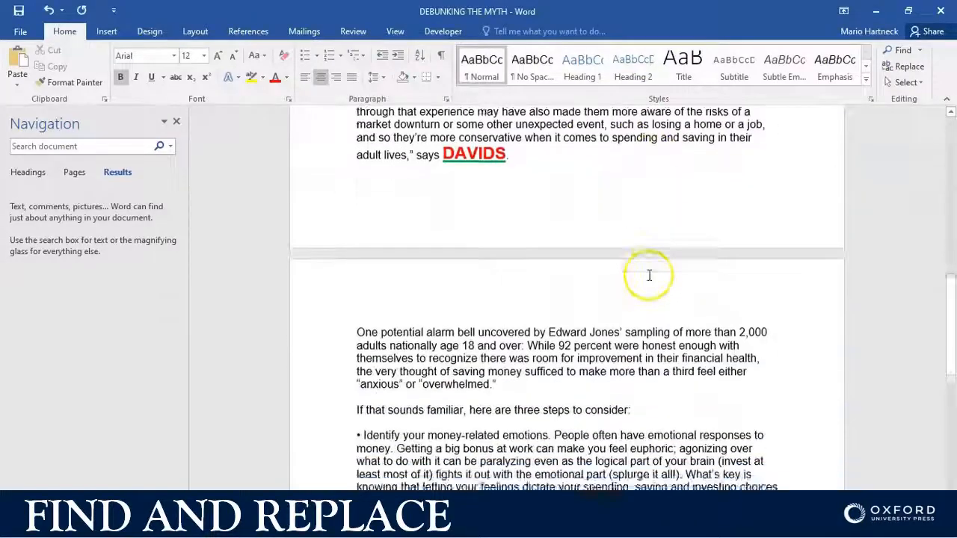
scroll(437, 257, down, 3)
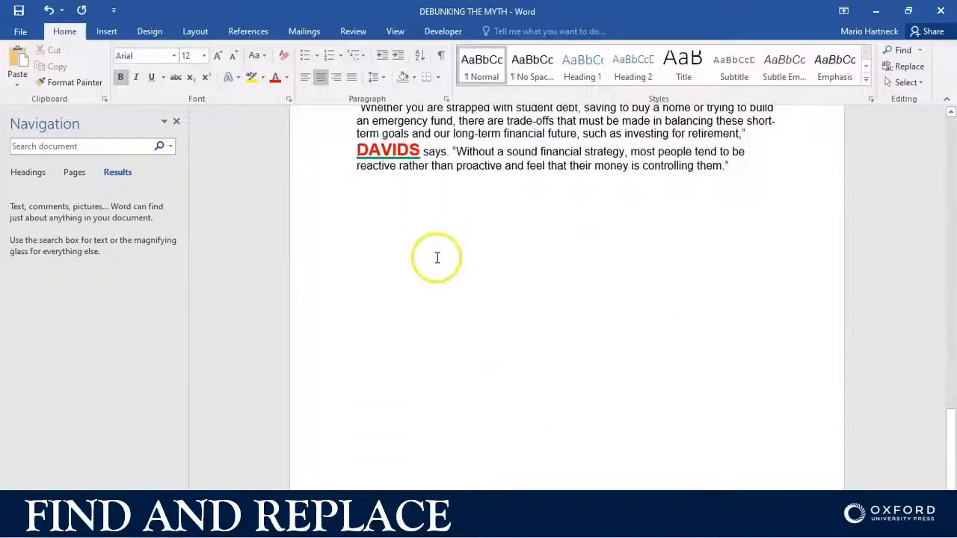
scroll(435, 258, up, 12)
scroll(434, 261, down, 10)
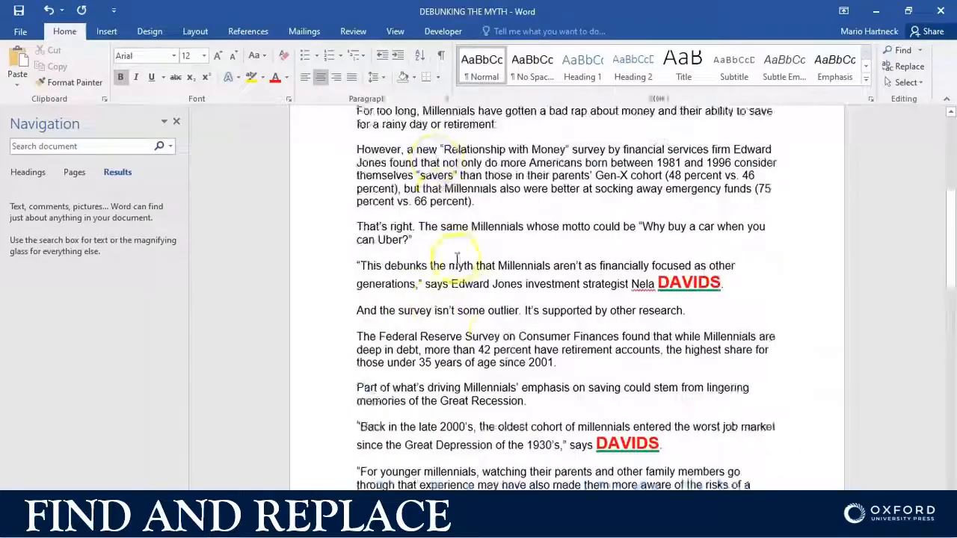
scroll(511, 272, up, 12)
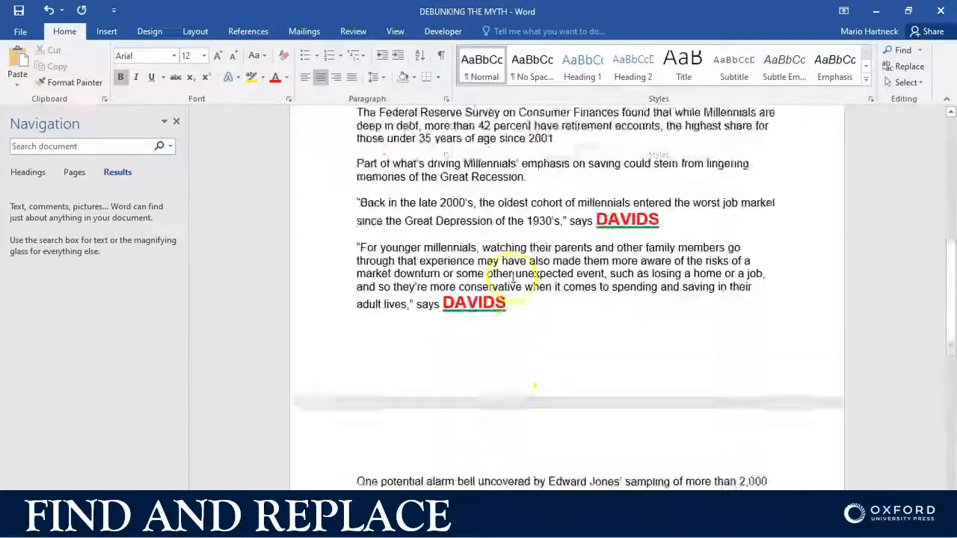
scroll(438, 486, down, 12)
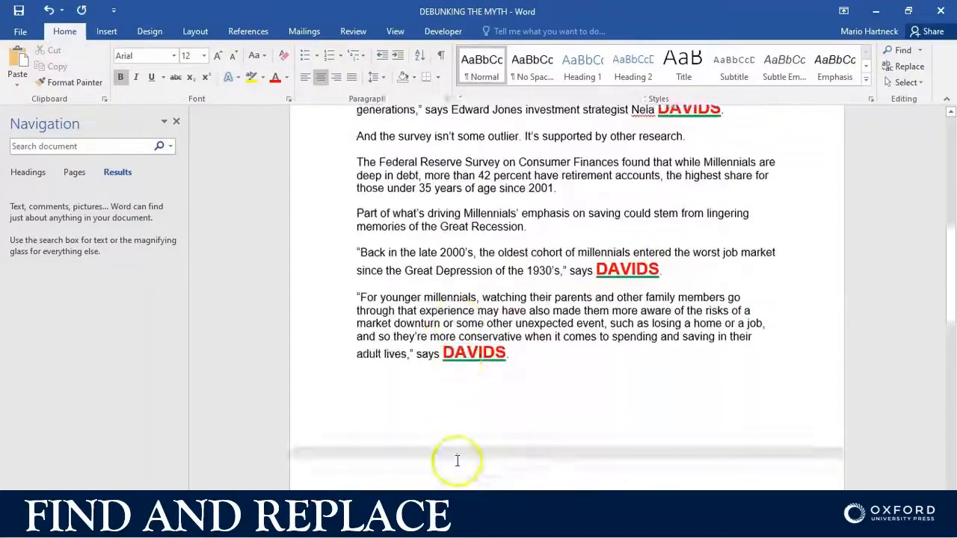